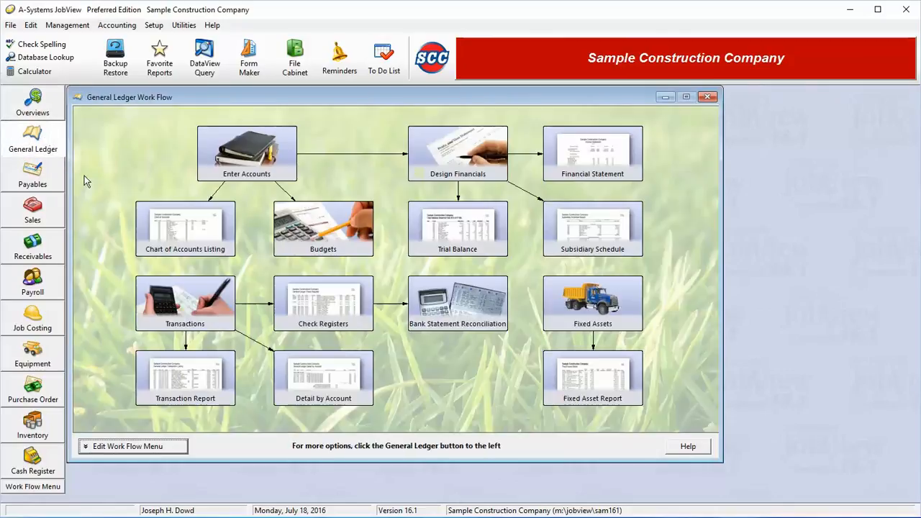
Open the General Ledger transaction batches
click(159, 298)
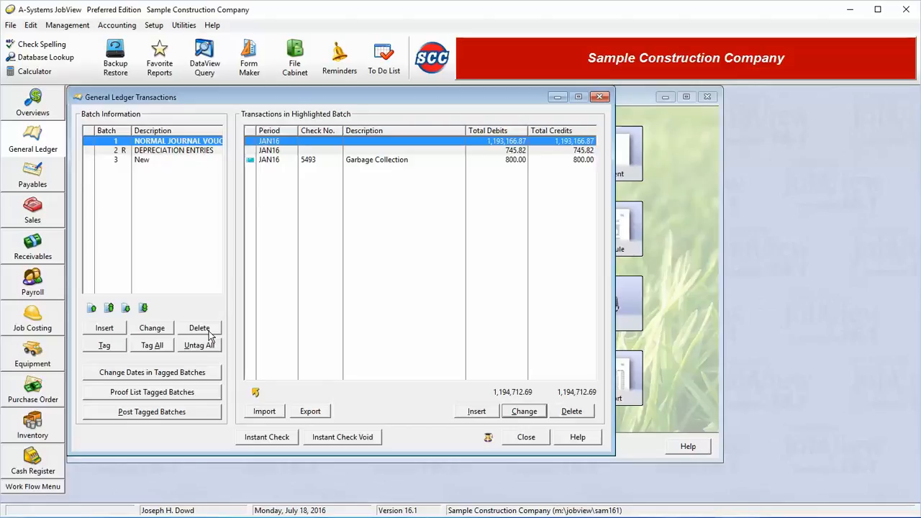
click(146, 334)
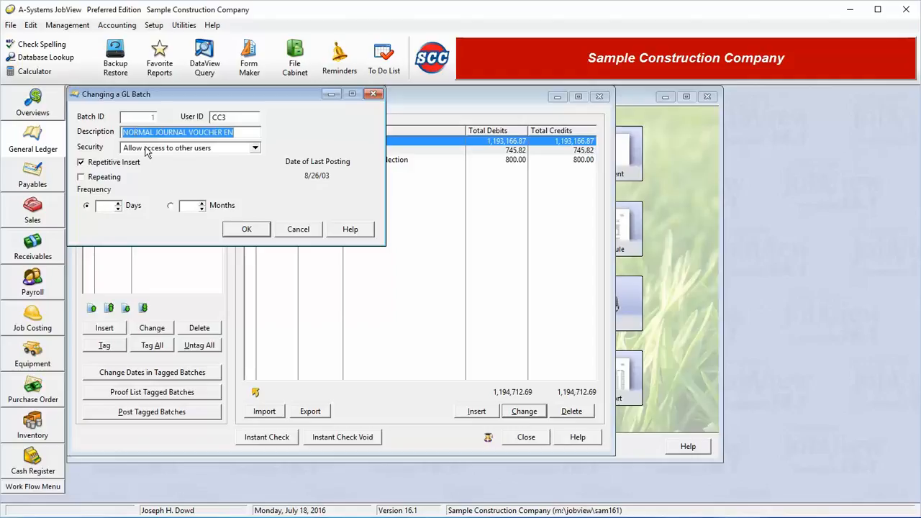
double_click(113, 165)
click(110, 181)
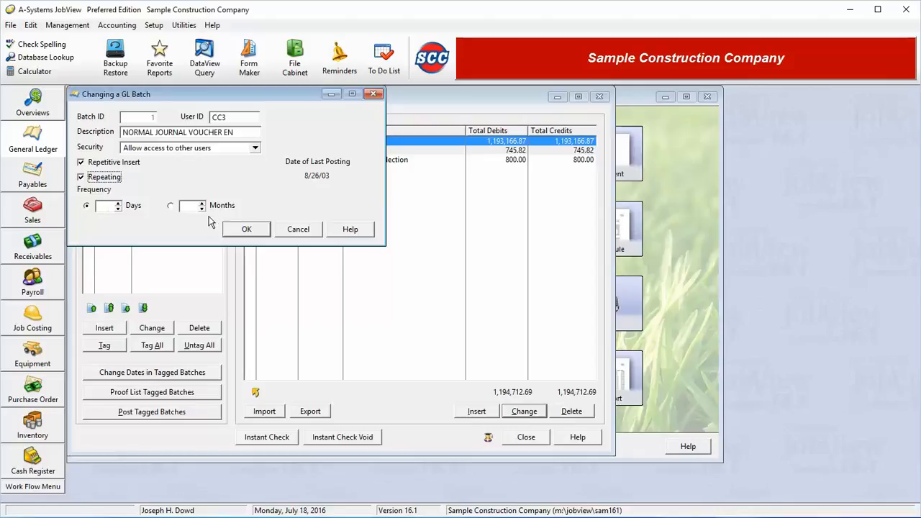
click(173, 208)
click(202, 204)
click(239, 231)
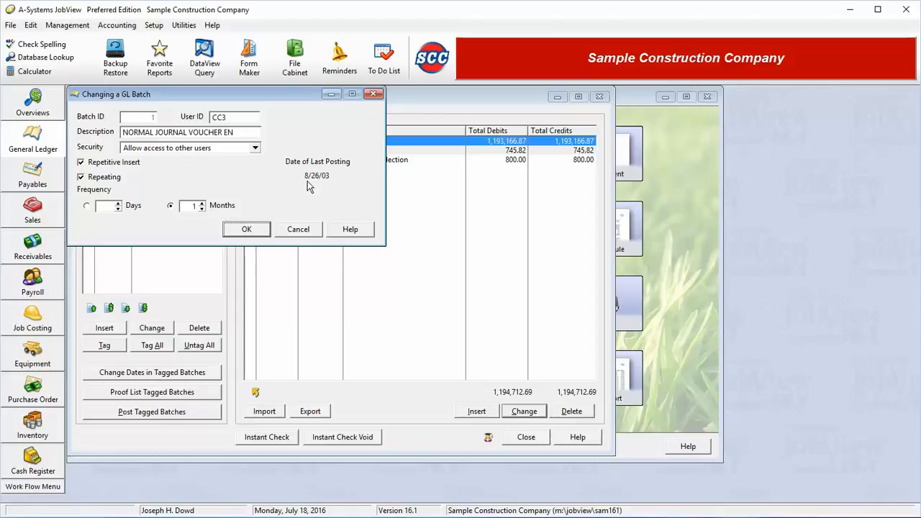
click(282, 231)
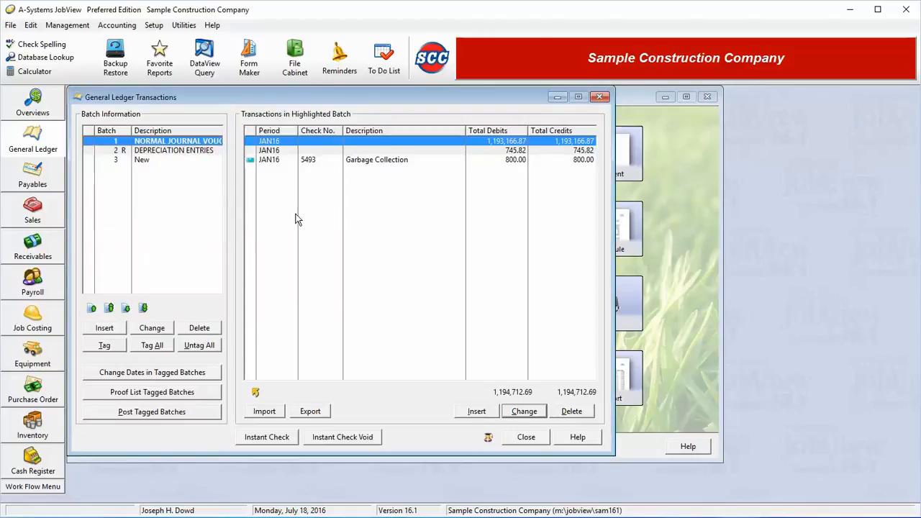
Add a new transaction group to the normal journal voucher batch, using the G/J General Journal Entry journal ID
click(431, 159)
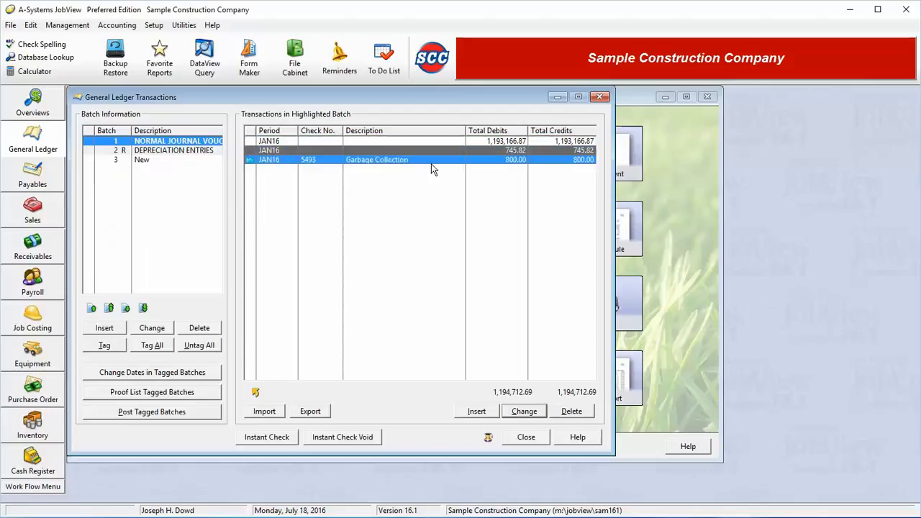
click(434, 144)
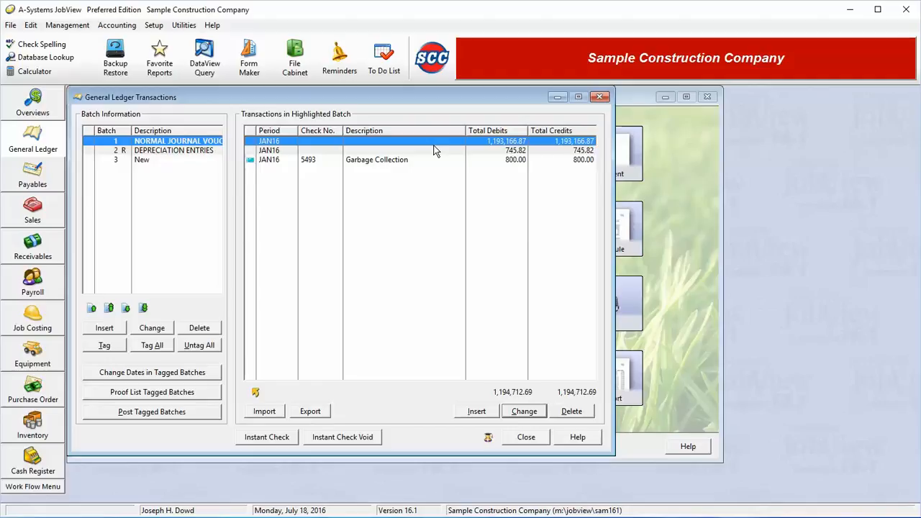
click(475, 411)
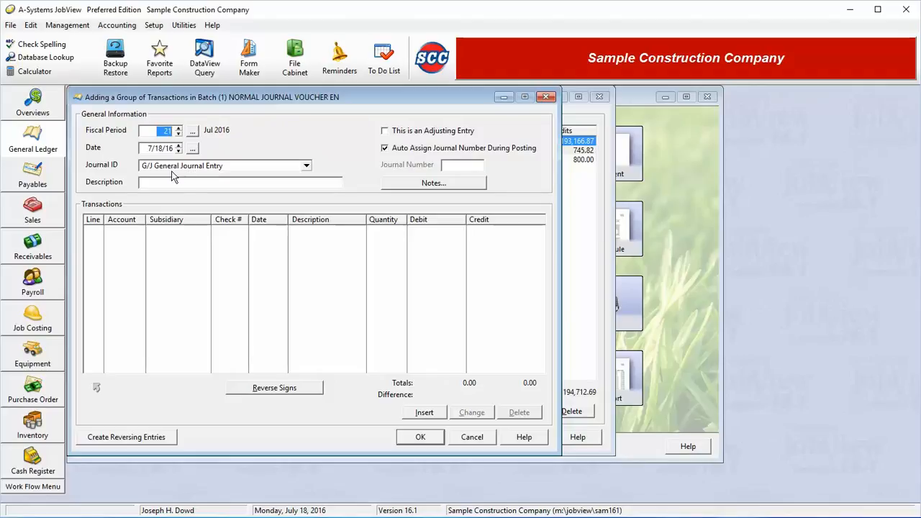
click(306, 166)
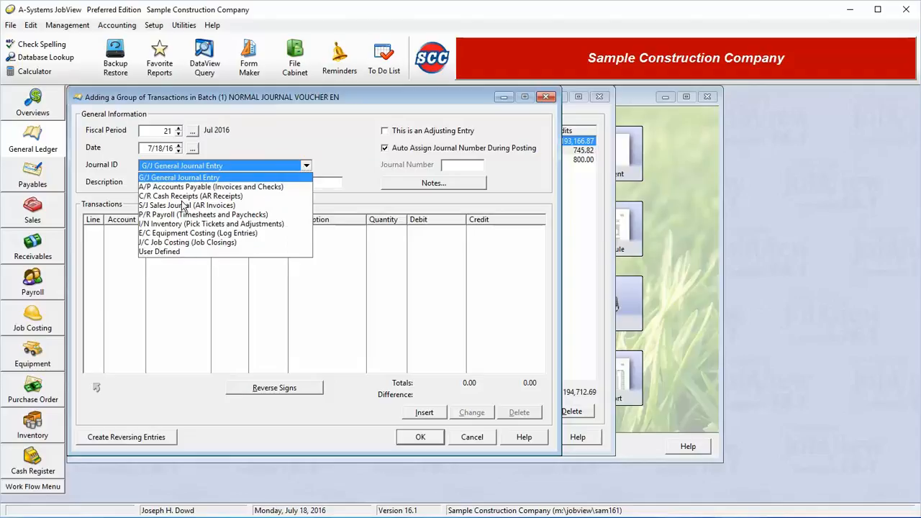
click(193, 174)
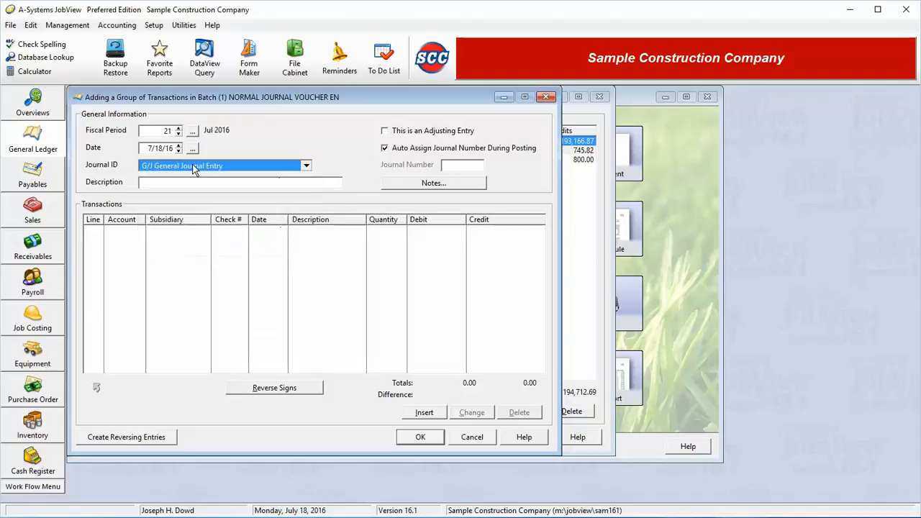
click(166, 182)
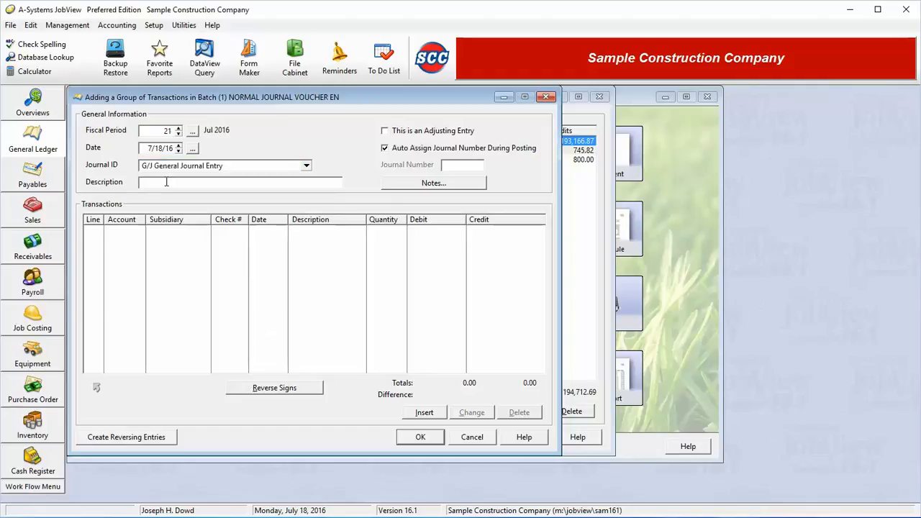
click(148, 148)
click(420, 153)
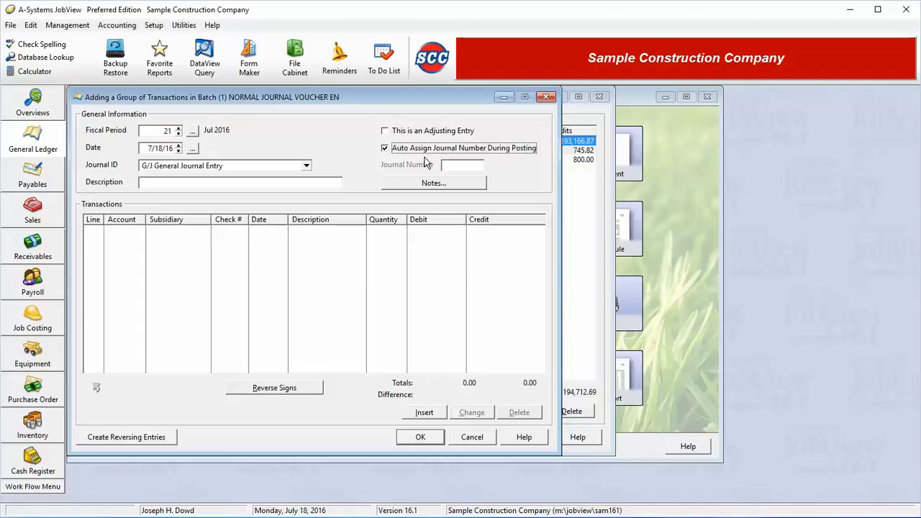
click(429, 153)
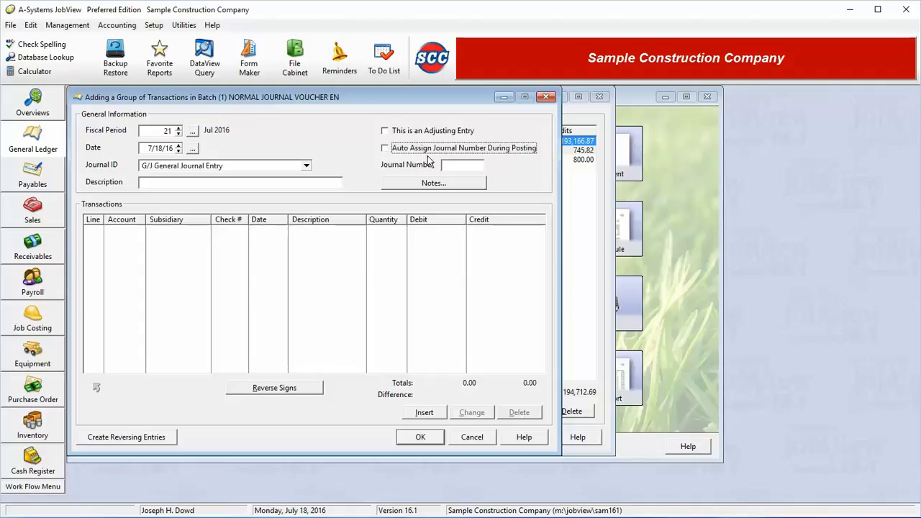
click(458, 167)
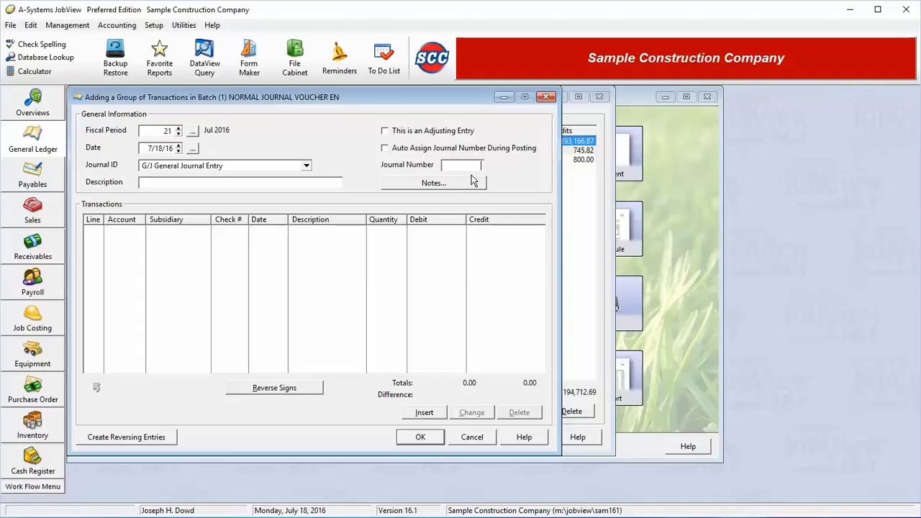
text(5514)
key(BackSpace)
key(BackSpace)
key(BackSpace)
key(BackSpace)
key(Tab)
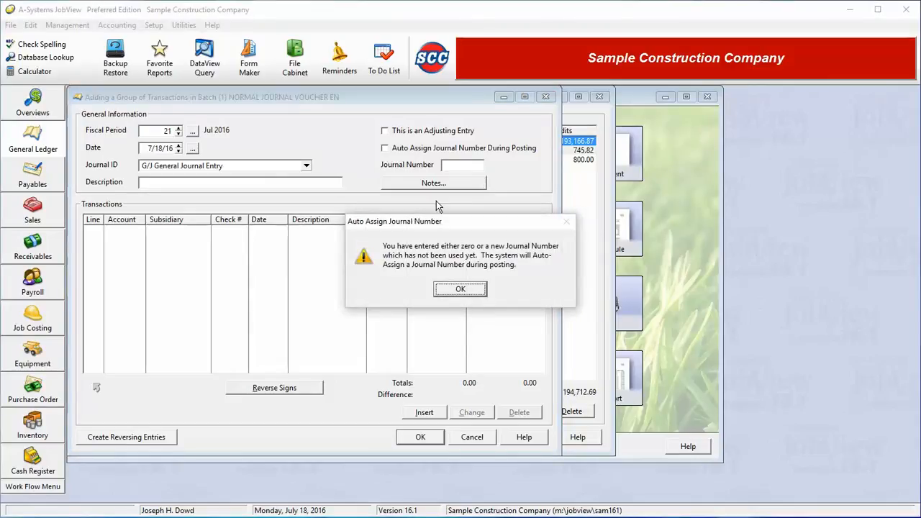
click(460, 290)
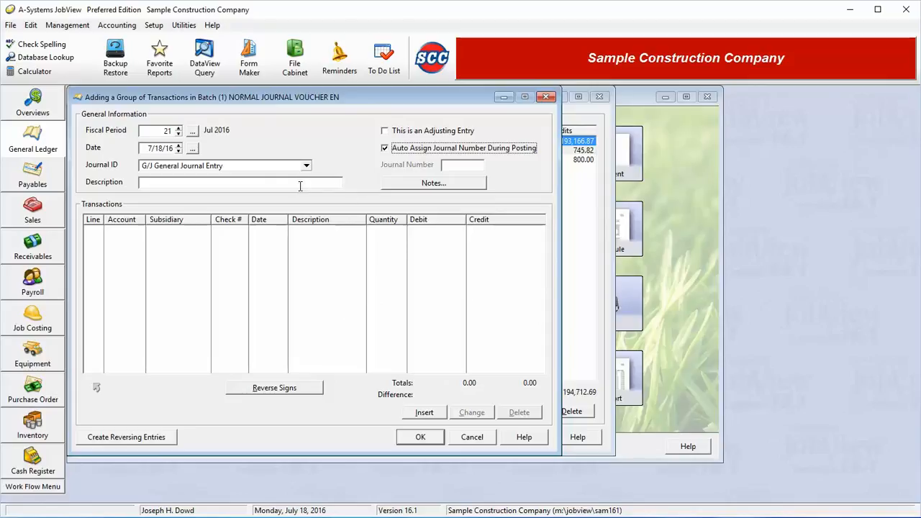
Insert a first transaction line with the G/L Account detail type, posting to the Cash in Bank-Payroll account
click(417, 415)
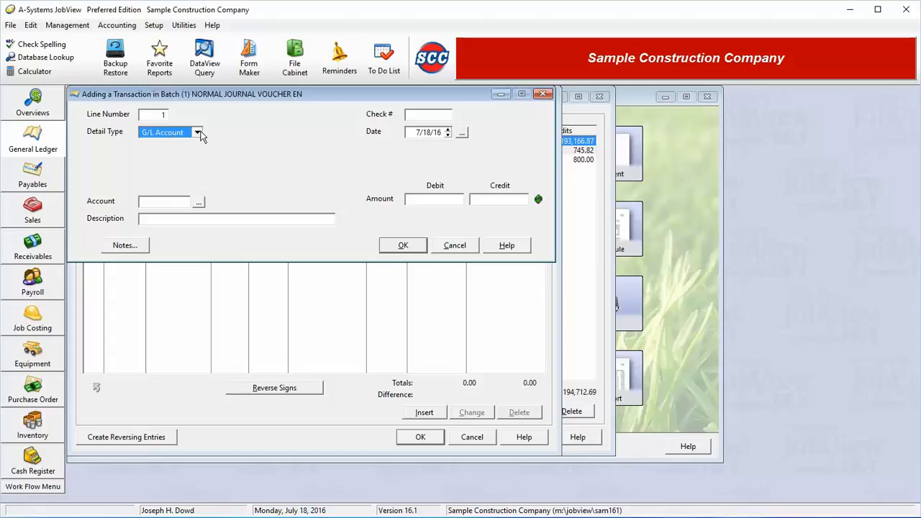
click(198, 135)
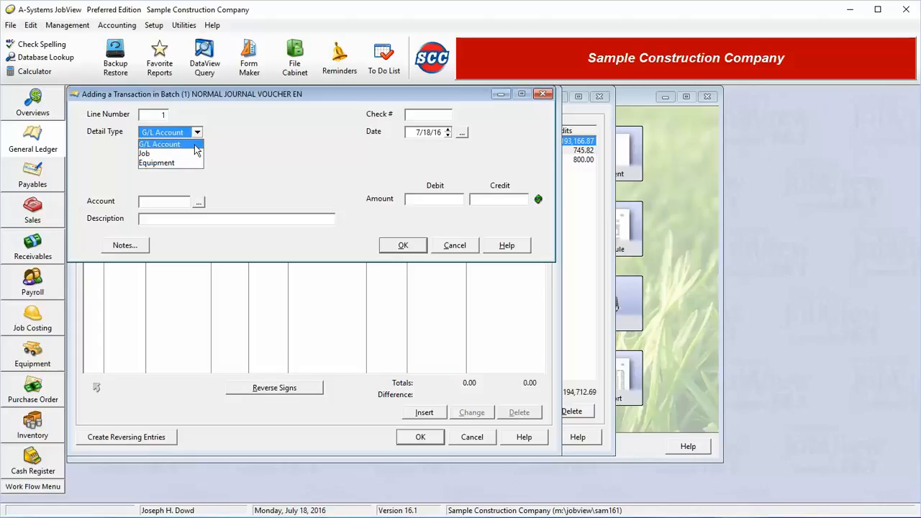
click(194, 144)
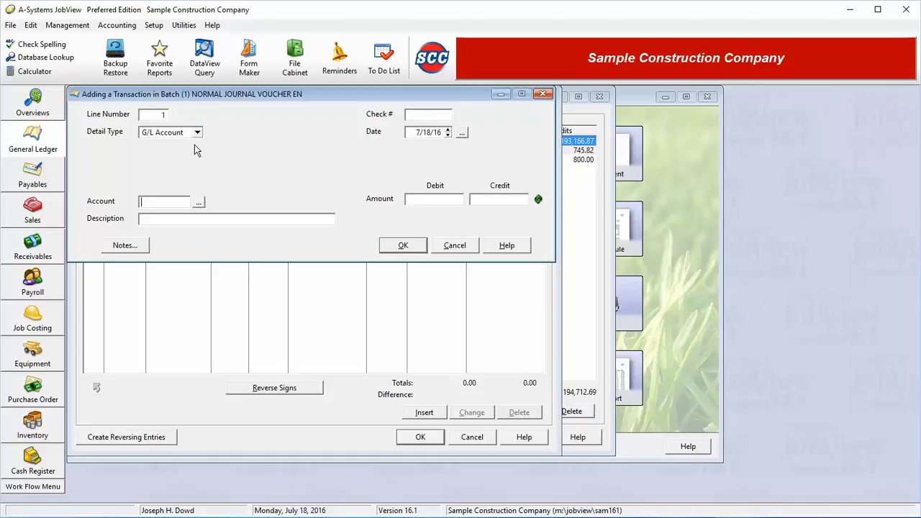
click(199, 204)
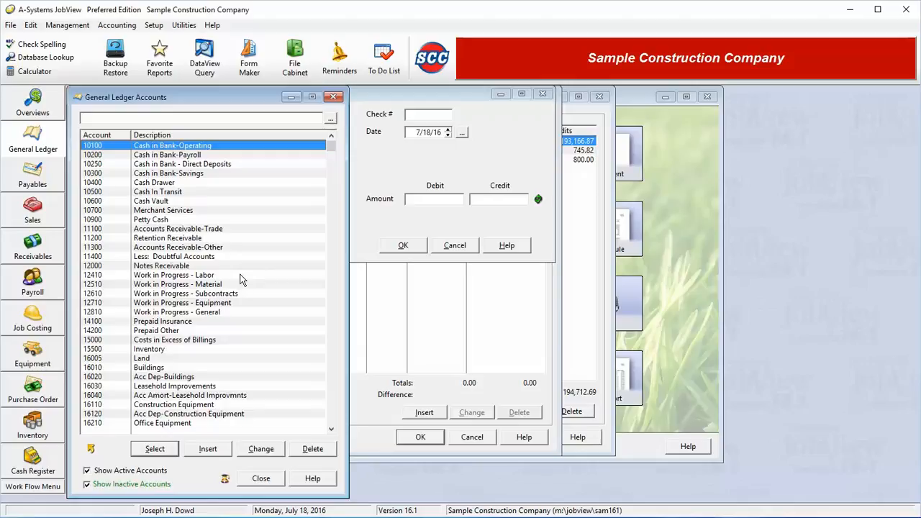
double_click(170, 156)
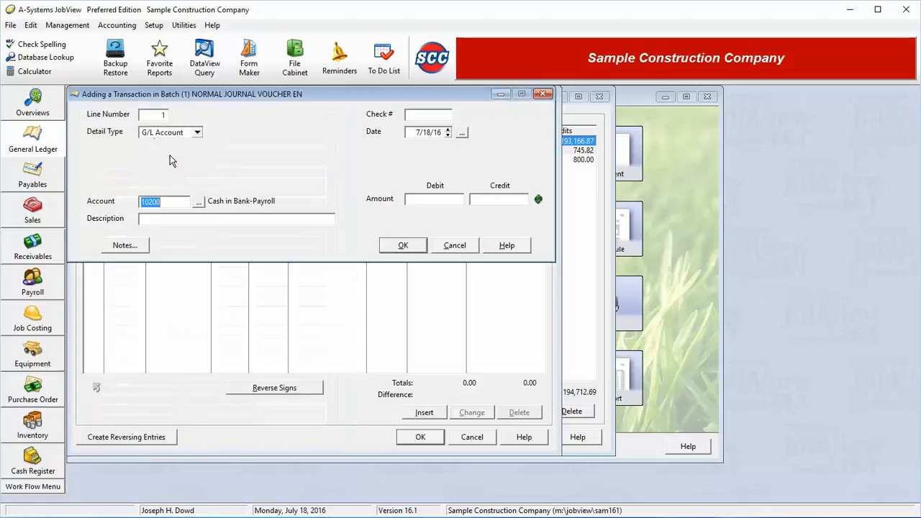
Describe the first line as "Transfer", enter a credit of 88.50 and save the line
click(196, 219)
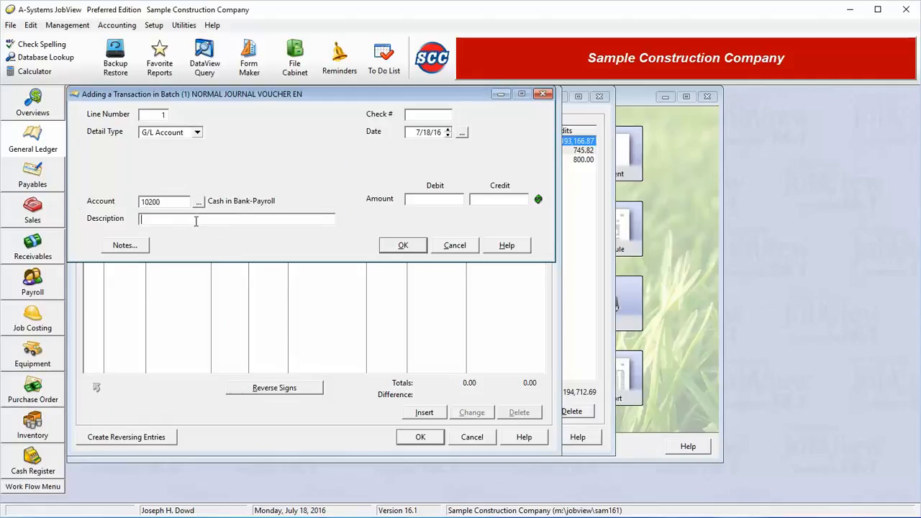
text(Transfer)
click(443, 114)
drag(415, 134, 458, 140)
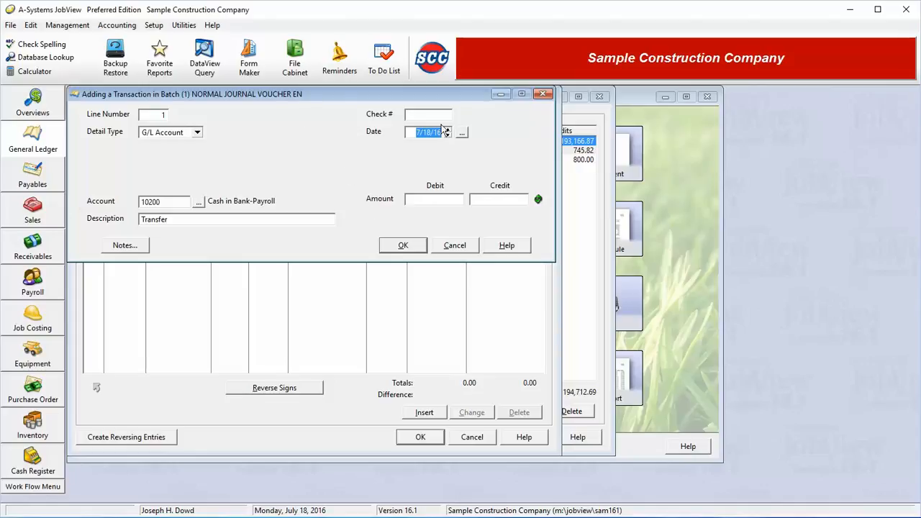
click(435, 199)
text(88.50)
click(404, 245)
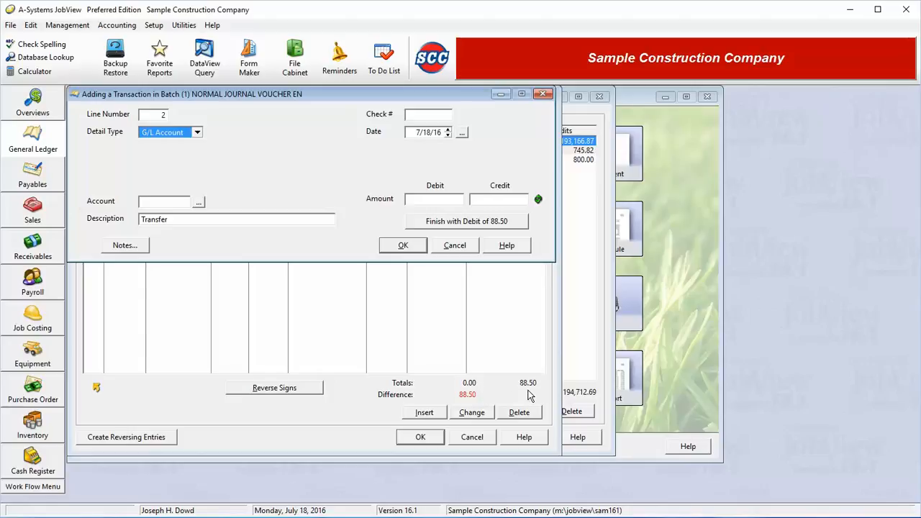
Make the second line a Job detail for job 200, Golden Hills Nursing Home, with cost code 01020G Overhead
click(188, 137)
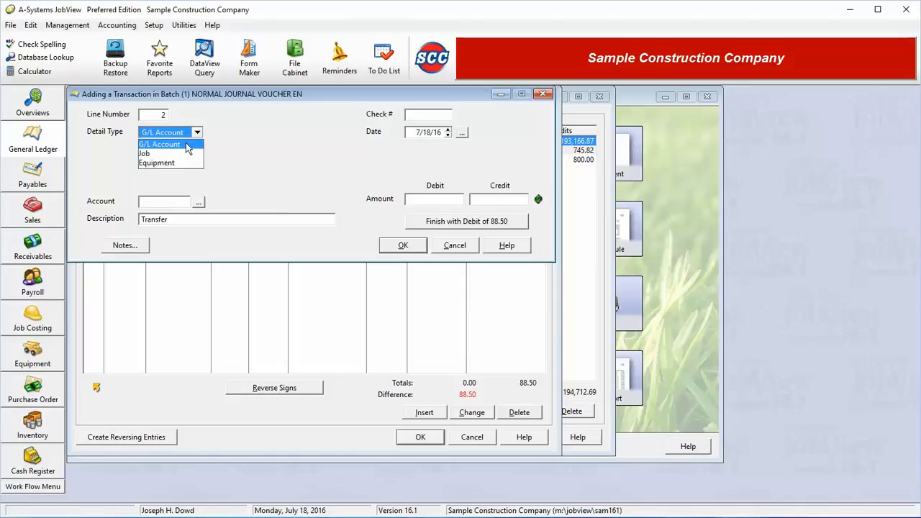
click(174, 151)
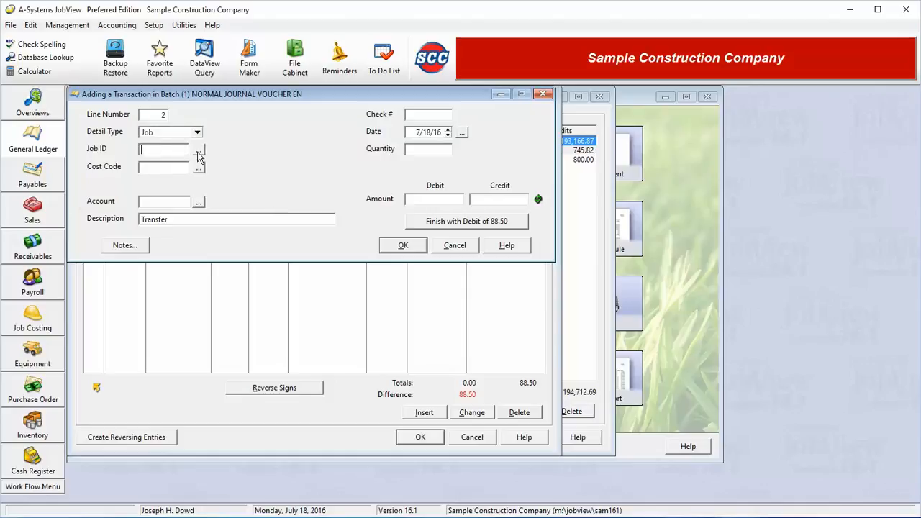
click(199, 150)
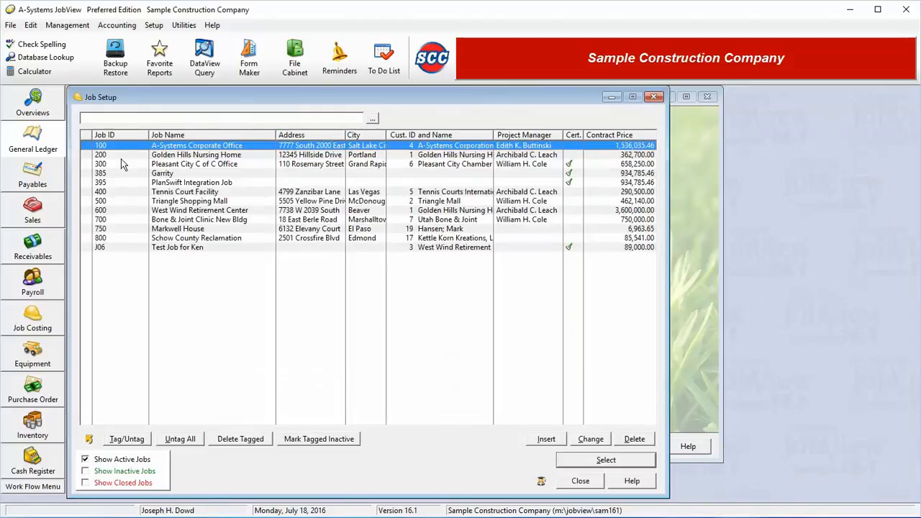
double_click(121, 155)
click(199, 169)
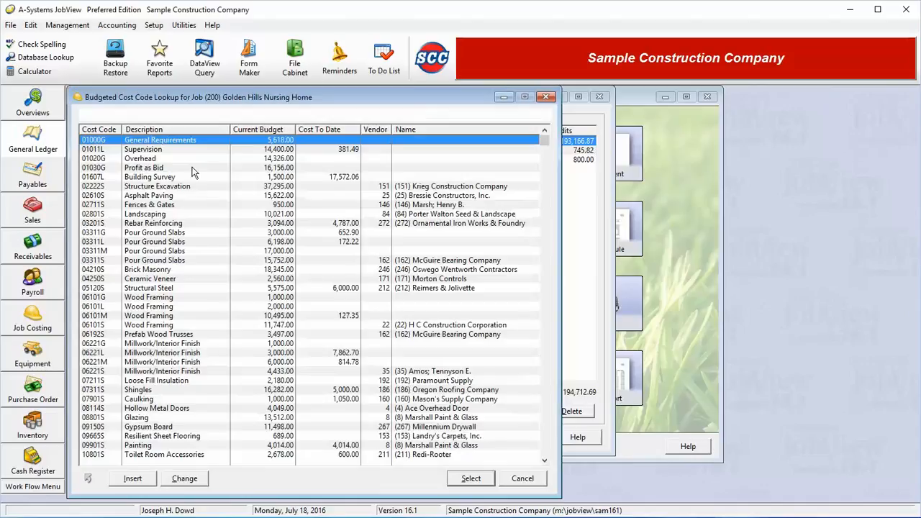
click(135, 161)
double_click(137, 162)
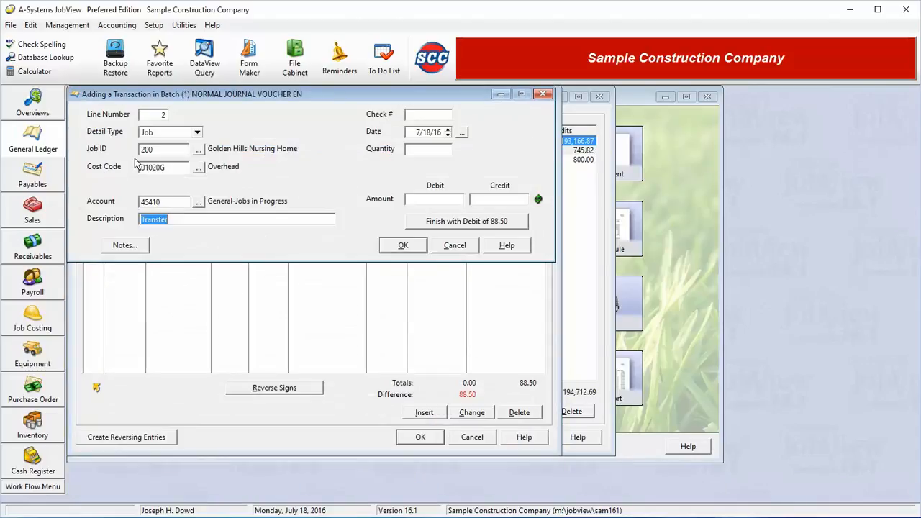
Look through the general ledger accounts available for the job line
double_click(162, 202)
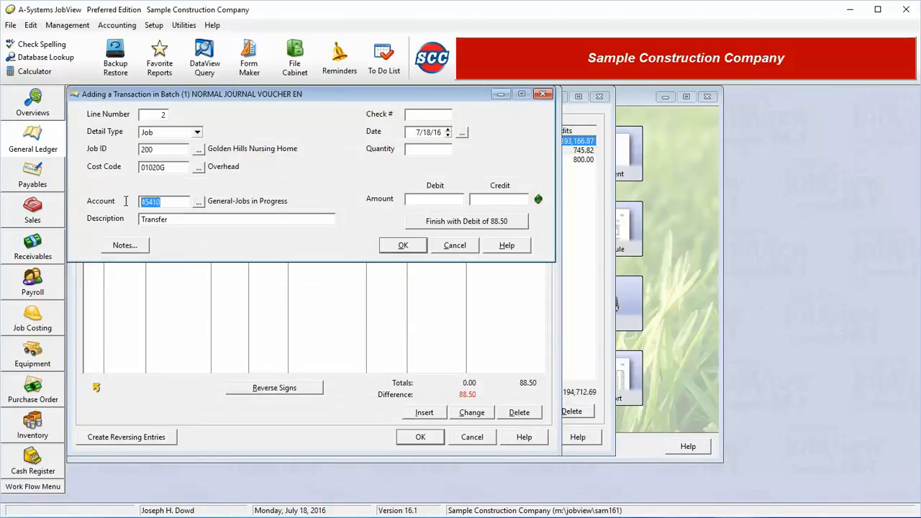
click(199, 205)
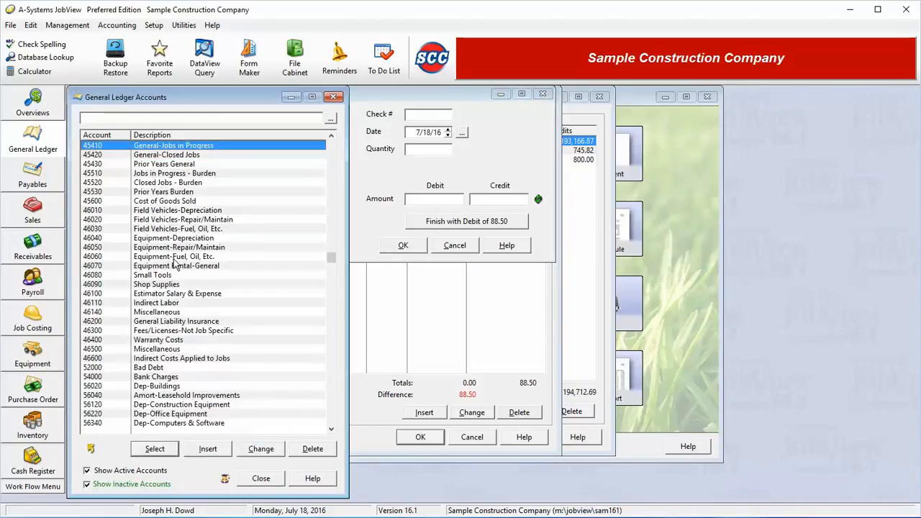
click(259, 479)
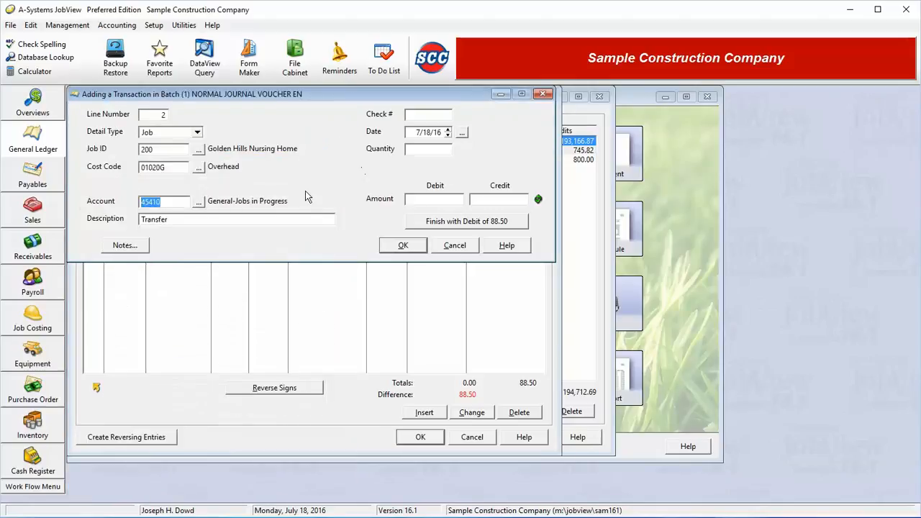
key(Tab)
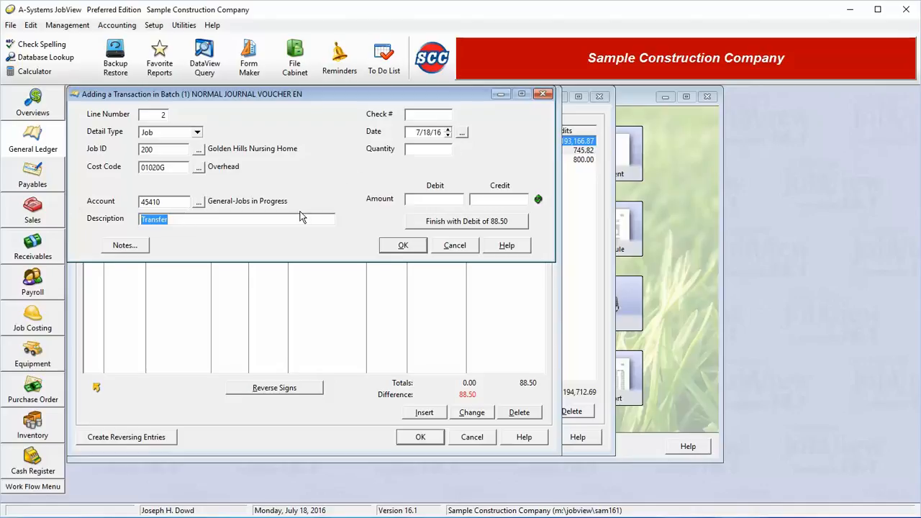
Change the job line's cost code to 01607L Building Survey
click(422, 151)
click(198, 168)
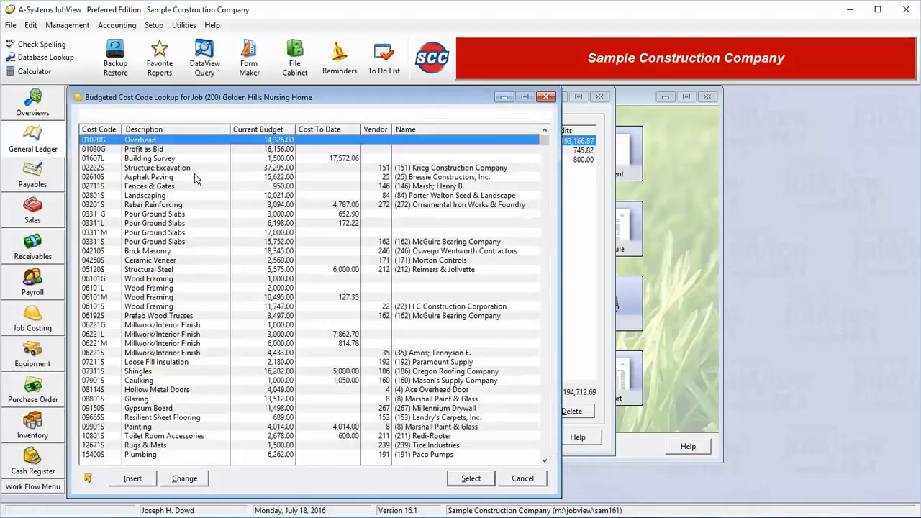
double_click(133, 160)
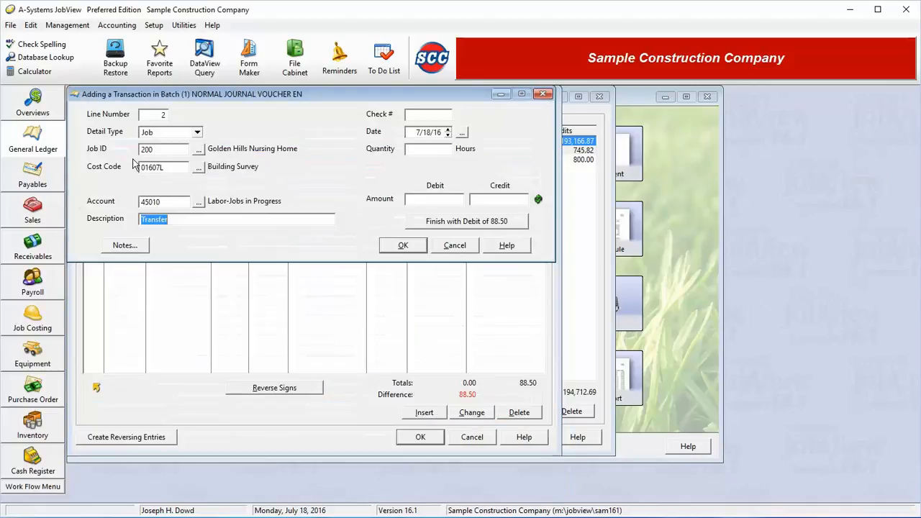
Set the job line's quantity to 12 hours, fill in the balancing debit of 88.50, save it and discard the blank third line
click(440, 149)
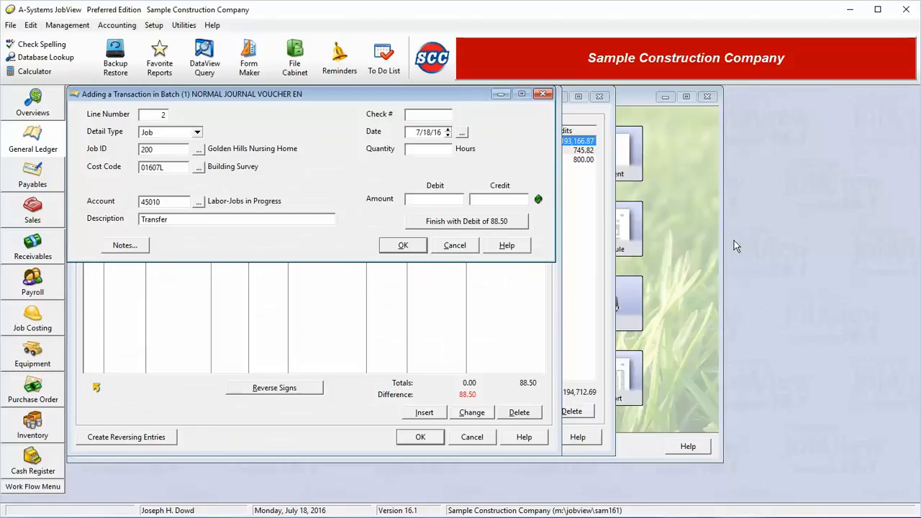
text(12)
click(504, 198)
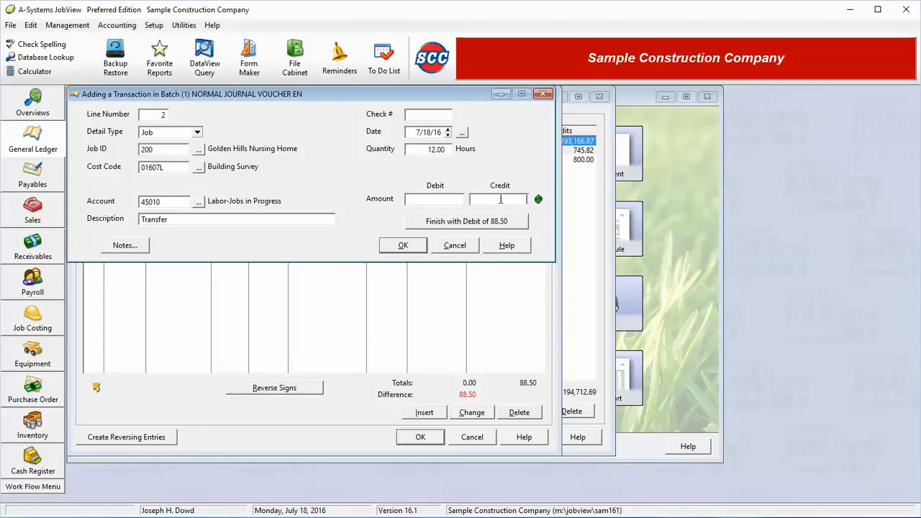
click(466, 221)
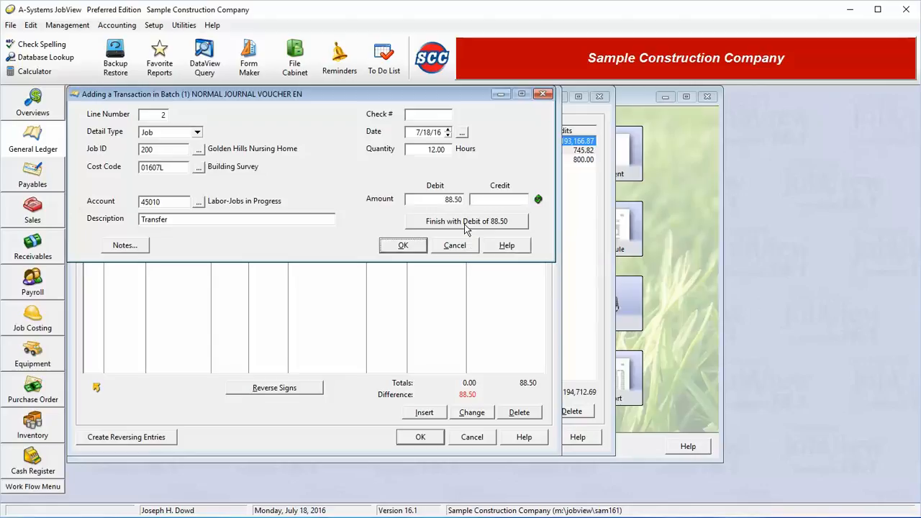
click(416, 248)
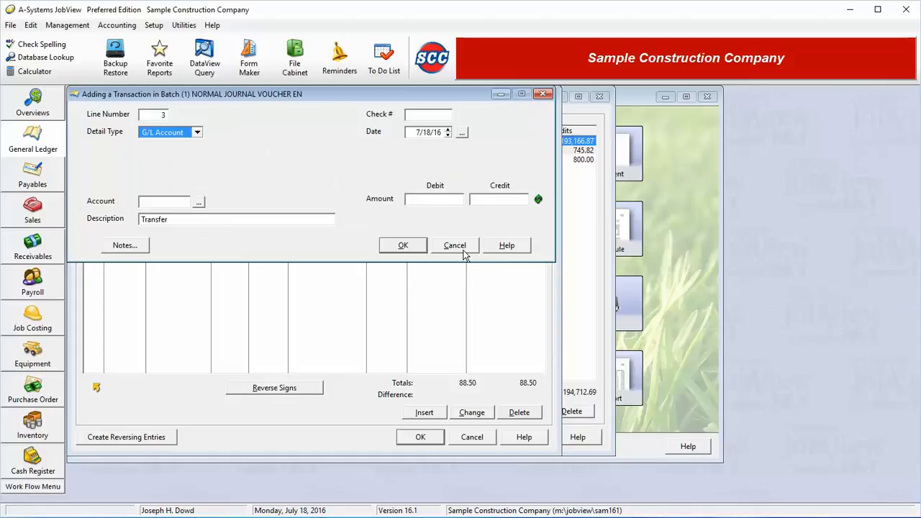
click(463, 251)
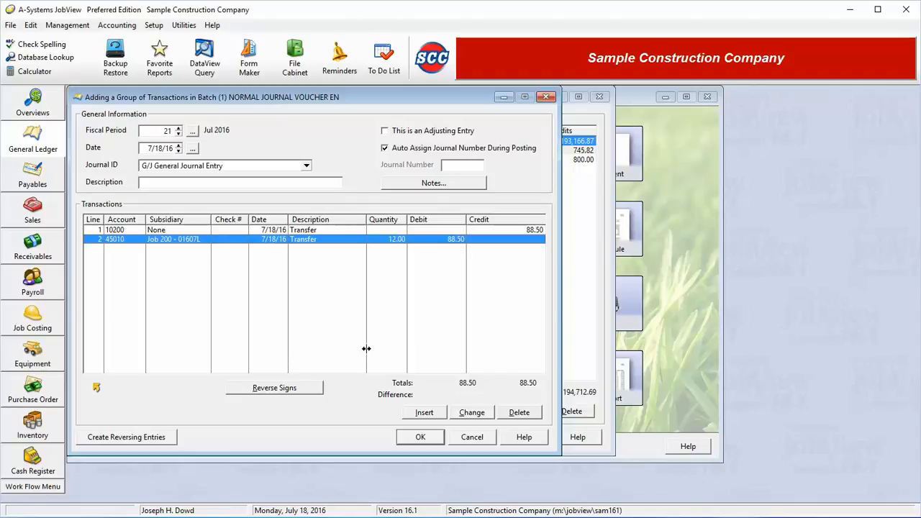
Save the transaction group, leave the next blank group and select the new JUL16 entry in the batch
click(413, 438)
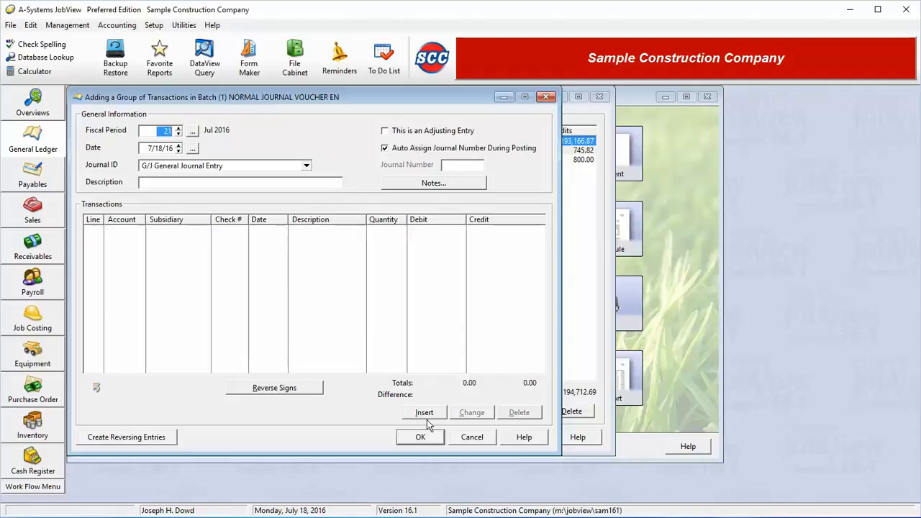
click(472, 438)
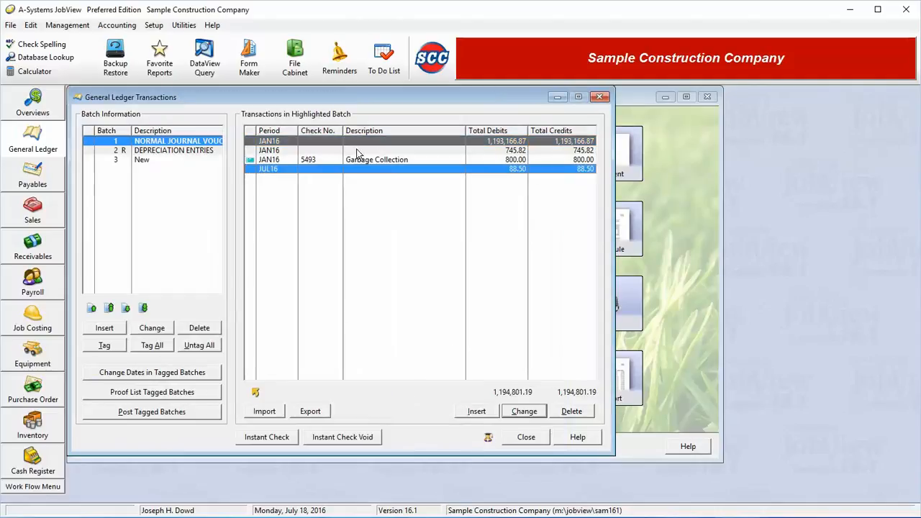
click(372, 143)
click(537, 172)
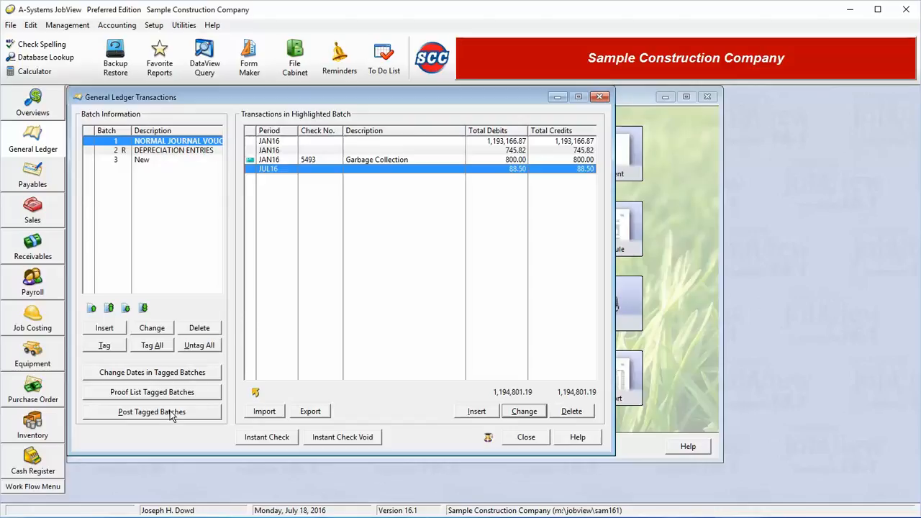
Tag the normal journal voucher batch, view the date change settings for tagged batches and cancel them
click(148, 378)
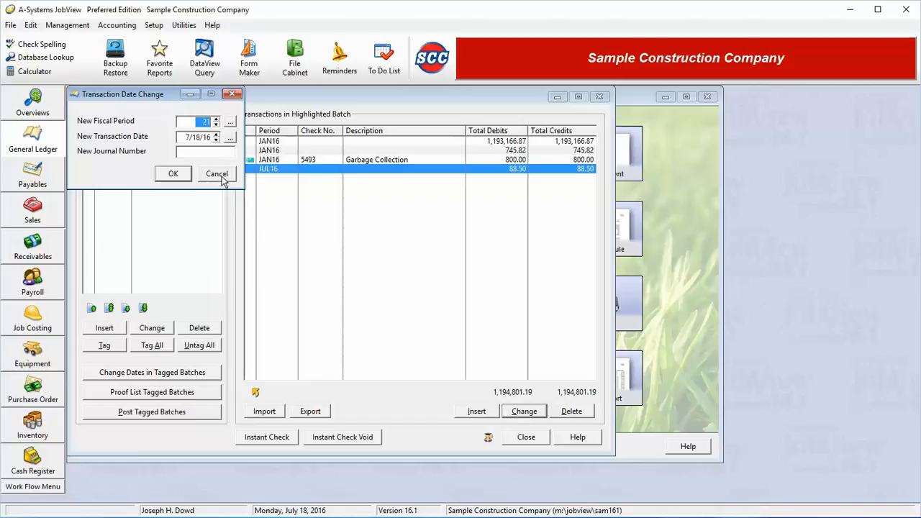
click(222, 179)
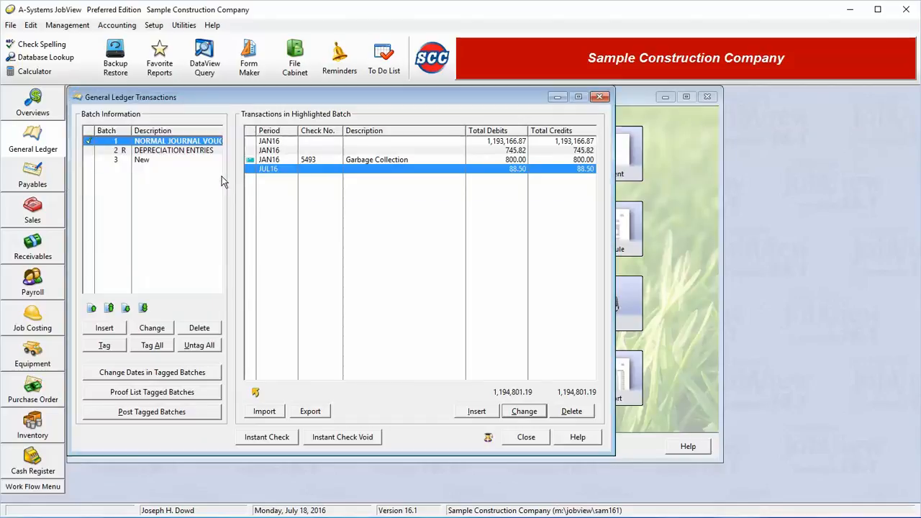
Preview the Proof Journal Entries report for the tagged batch, then close the preview and the proof listing
click(165, 394)
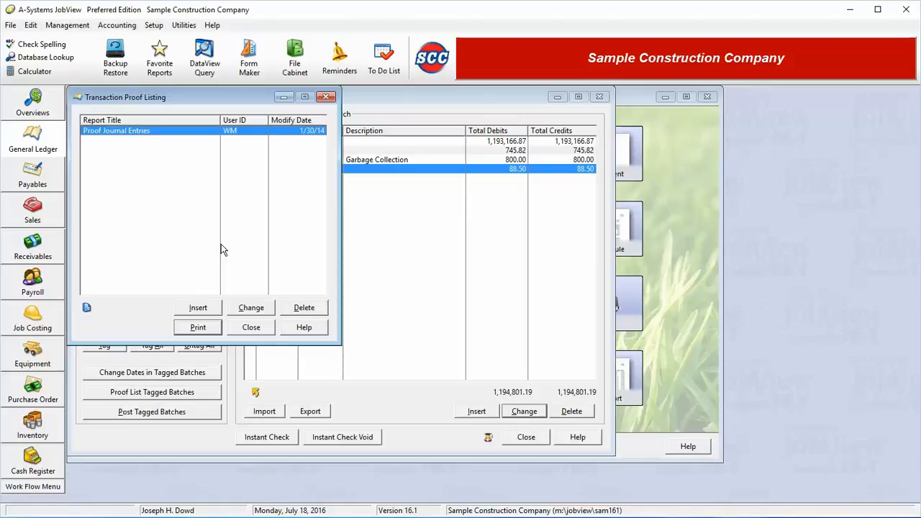
click(204, 328)
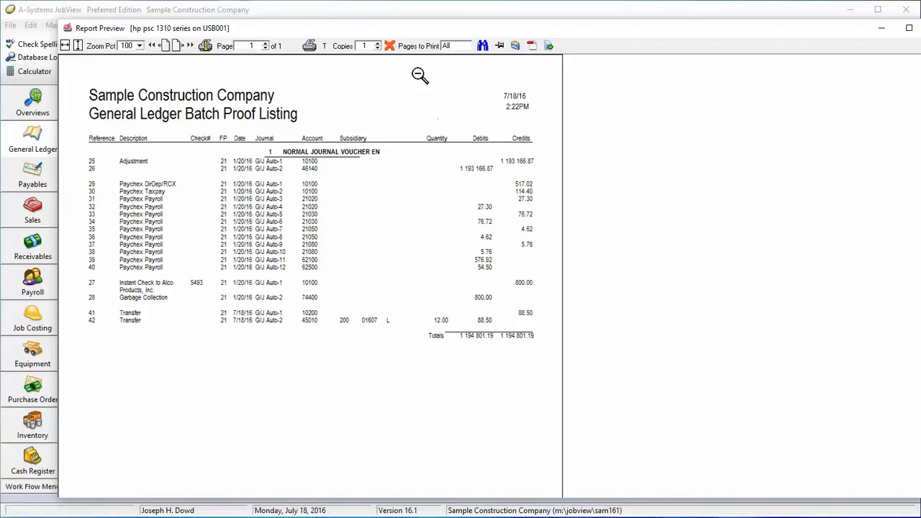
click(391, 43)
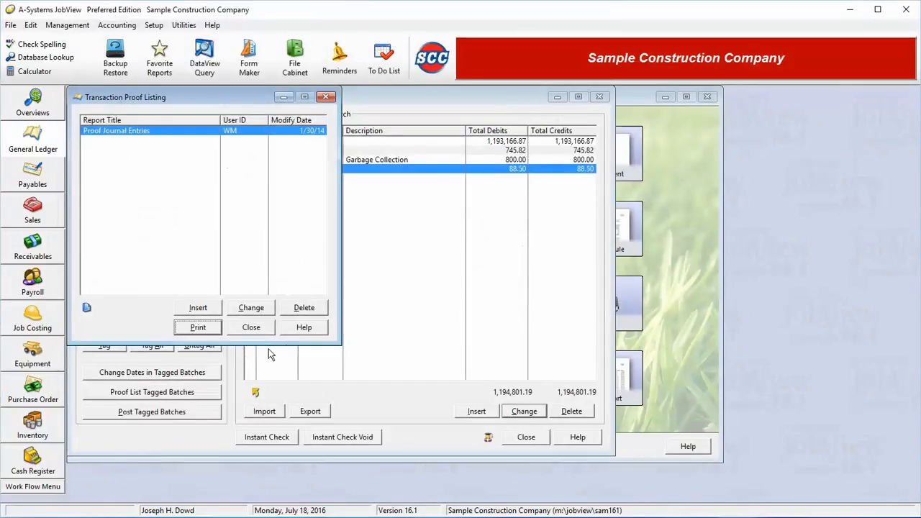
click(258, 328)
Run the posting of the tagged normal journal voucher batch to the general ledger, then undo it
click(154, 414)
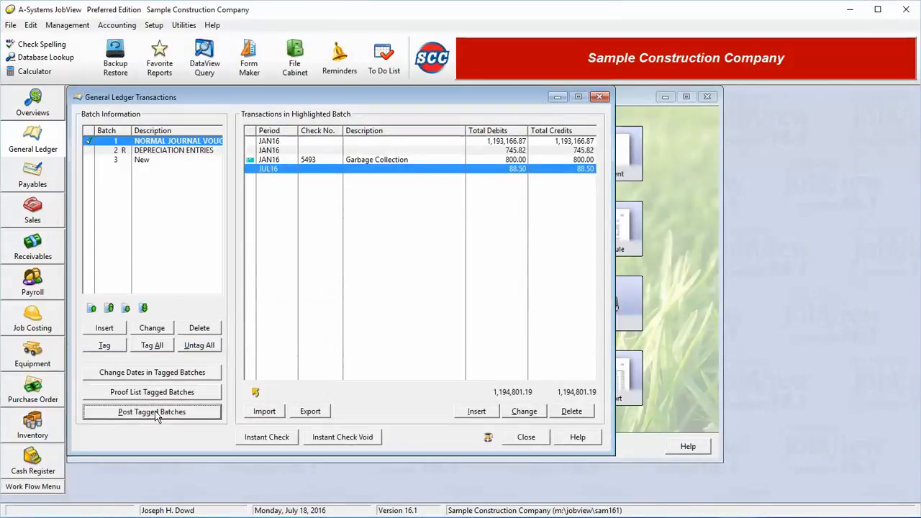
click(504, 306)
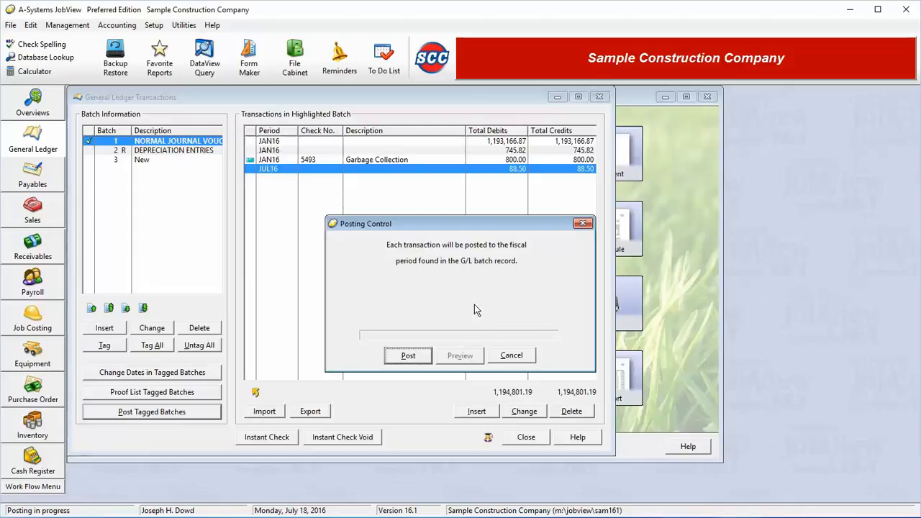
click(406, 354)
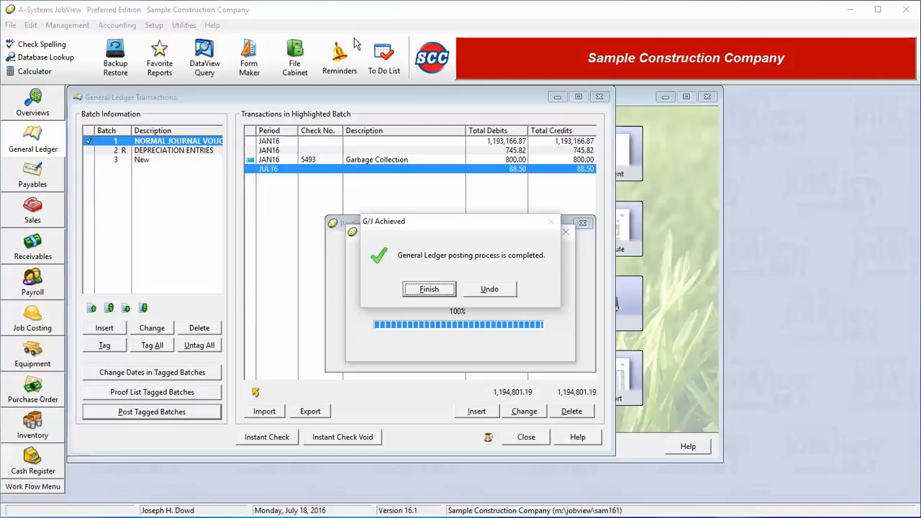
click(478, 290)
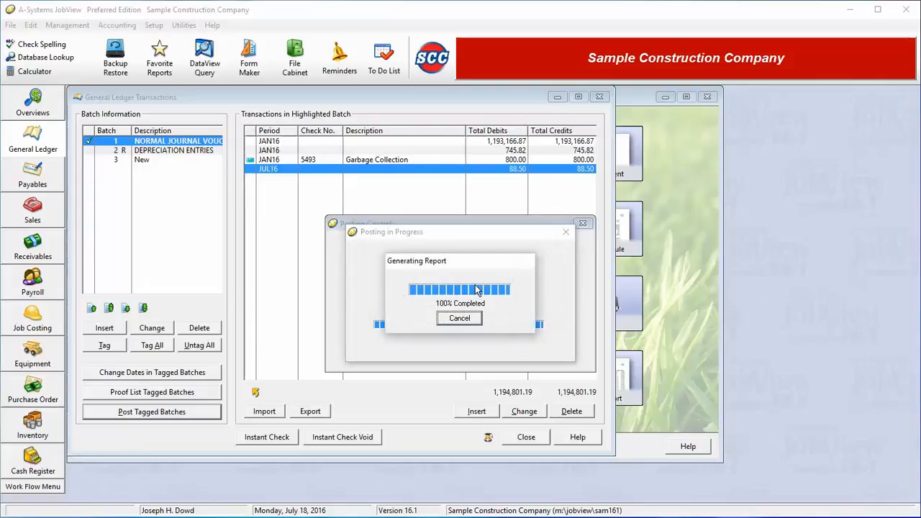